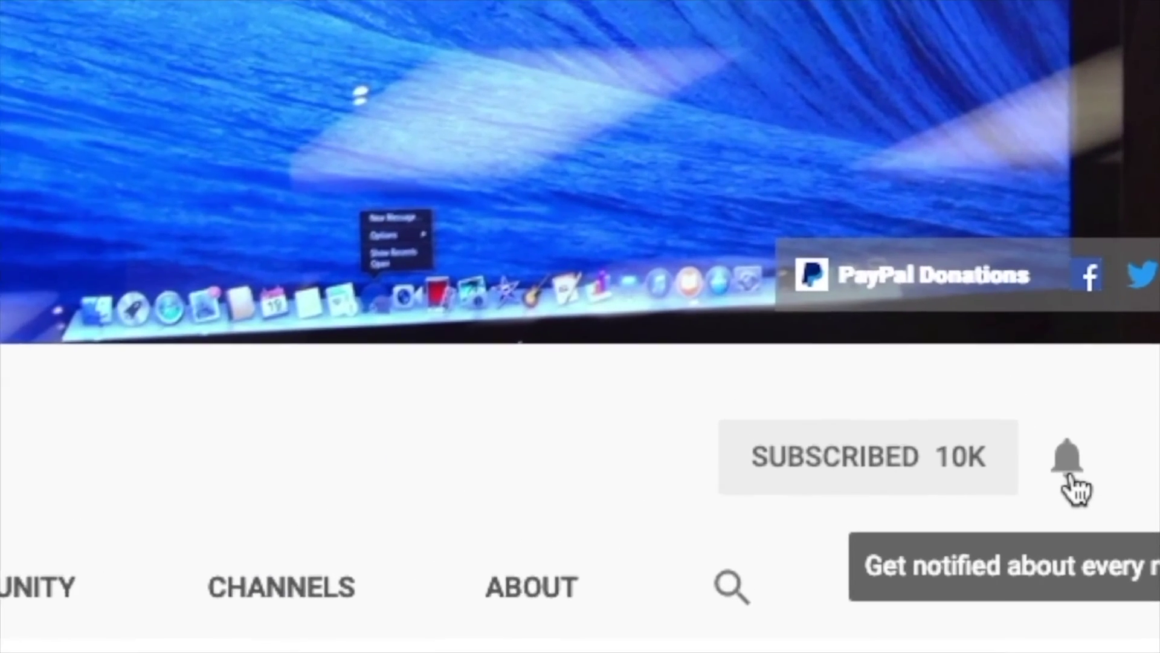
- Accept the minecraft.net cookie notice and scroll down to the Java Edition download section
{"action": "left_click", "coordinate": [1064, 443]}
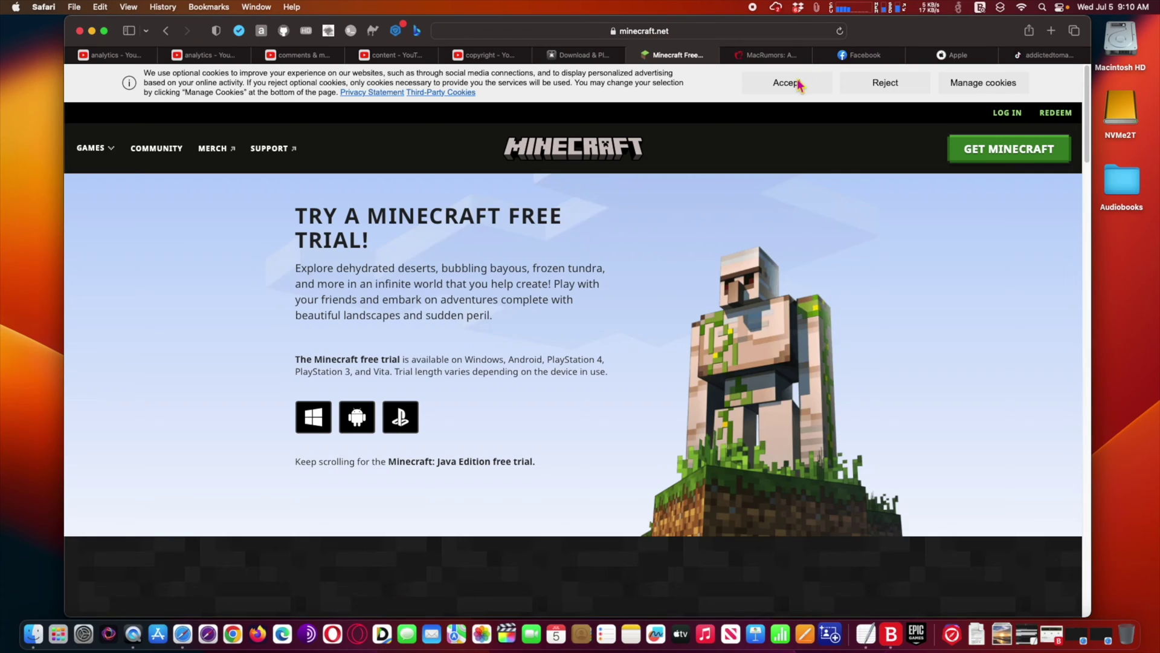
{"action": "left_click", "coordinate": [788, 85]}
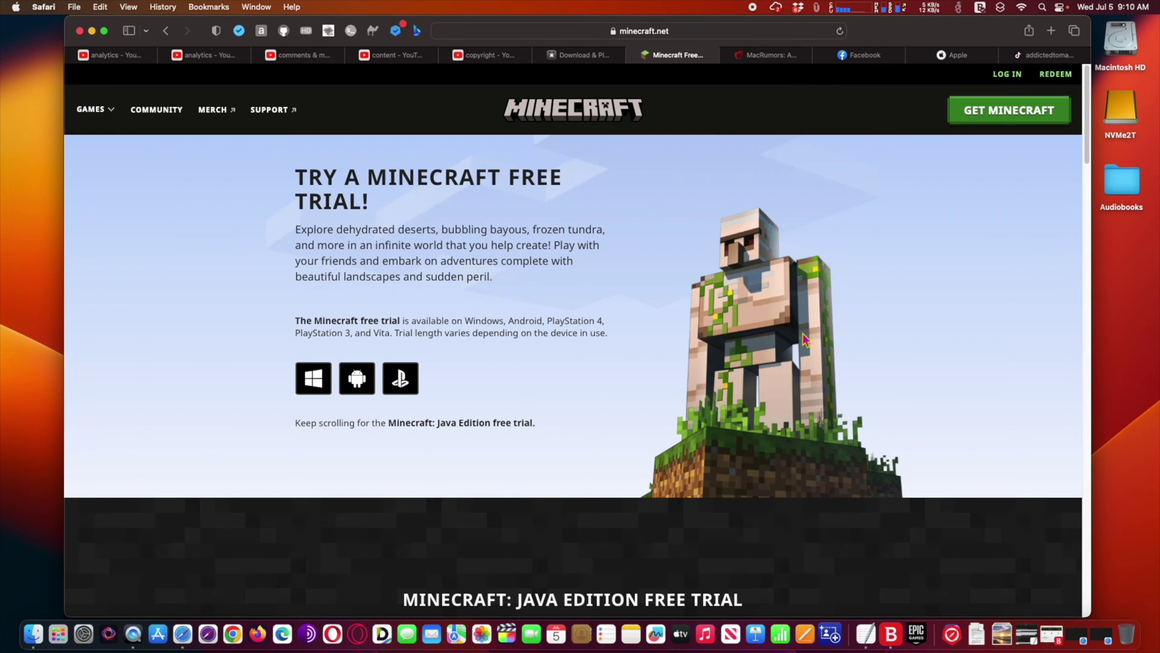
{"action": "scroll", "coordinate": [803, 338], "scroll_direction": "down", "scroll_amount": 3}
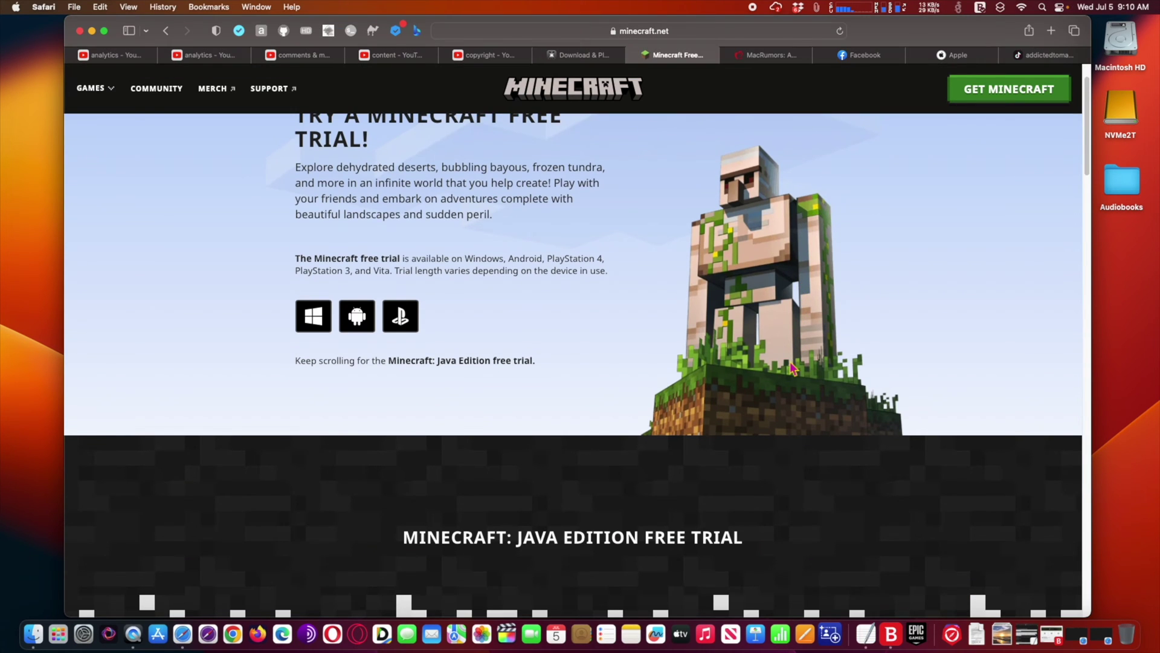
{"action": "scroll", "coordinate": [791, 366], "scroll_direction": "down", "scroll_amount": 10}
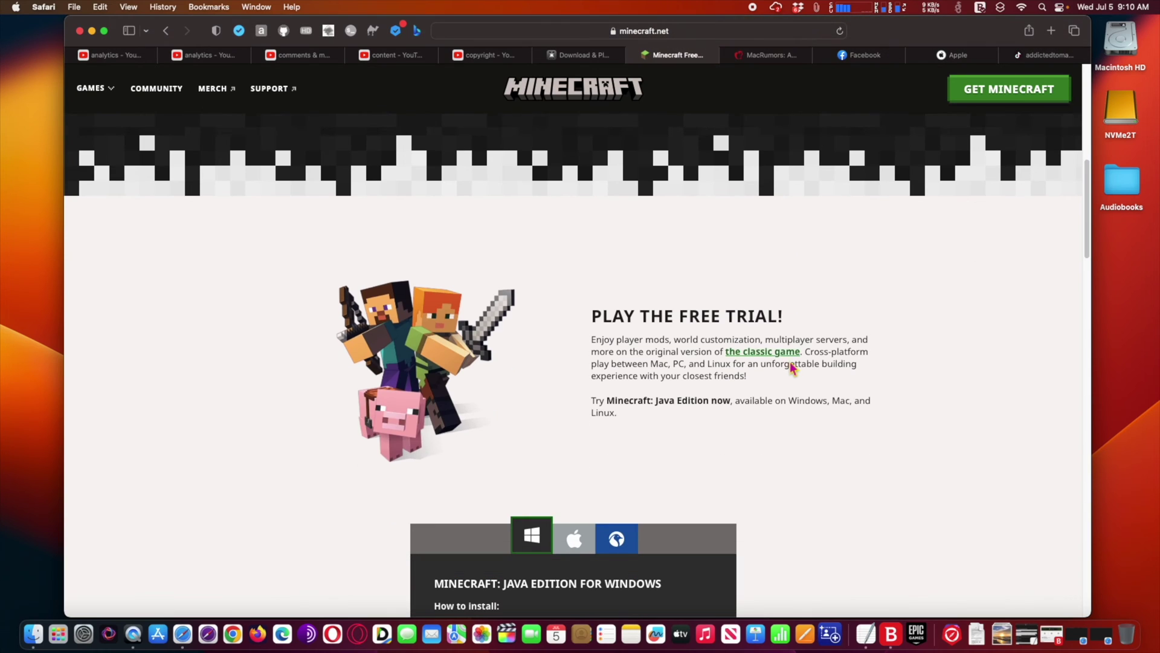
{"action": "scroll", "coordinate": [788, 359], "scroll_direction": "down", "scroll_amount": 1}
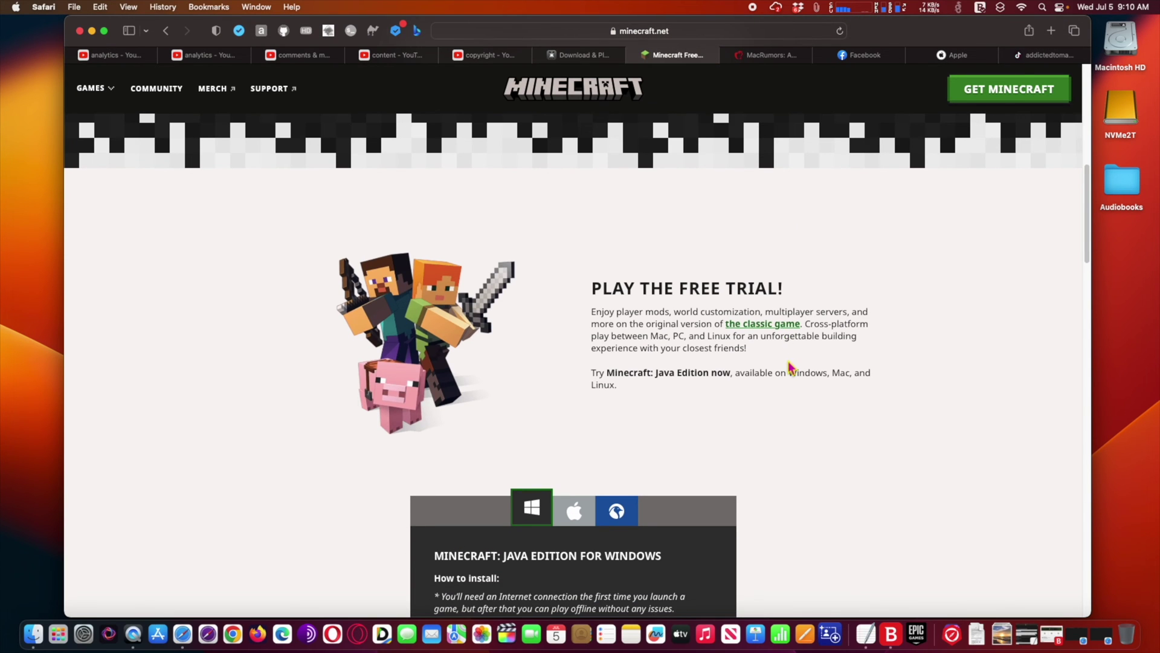
{"action": "scroll", "coordinate": [789, 365], "scroll_direction": "down", "scroll_amount": 5}
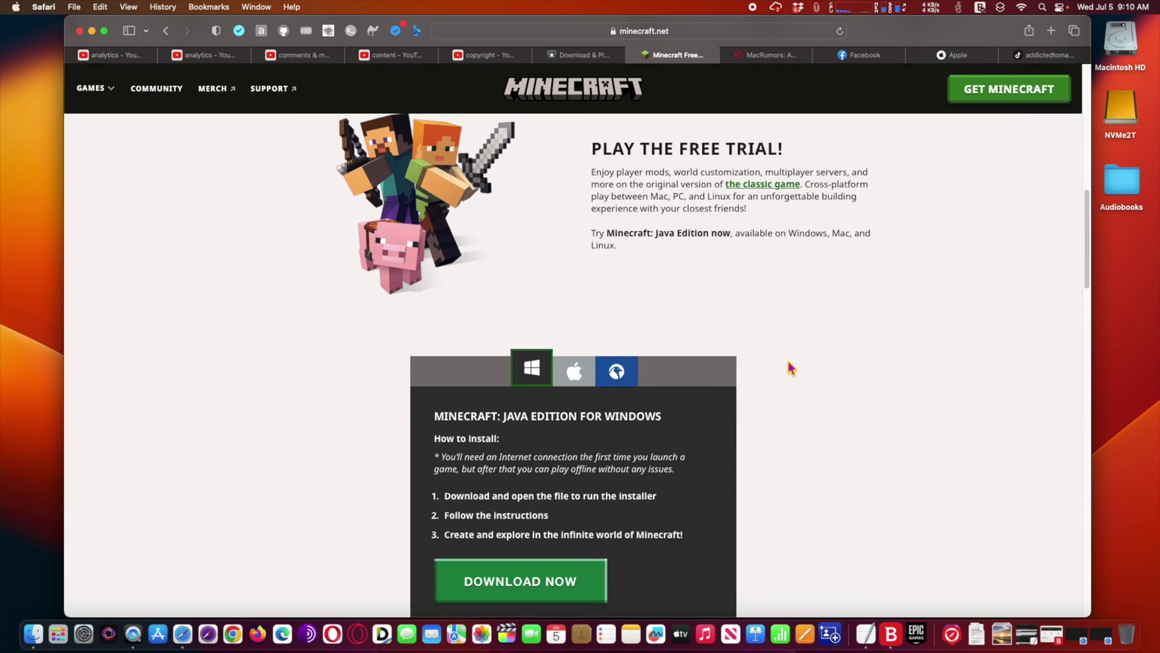
{"action": "scroll", "coordinate": [791, 367], "scroll_direction": "down", "scroll_amount": 4}
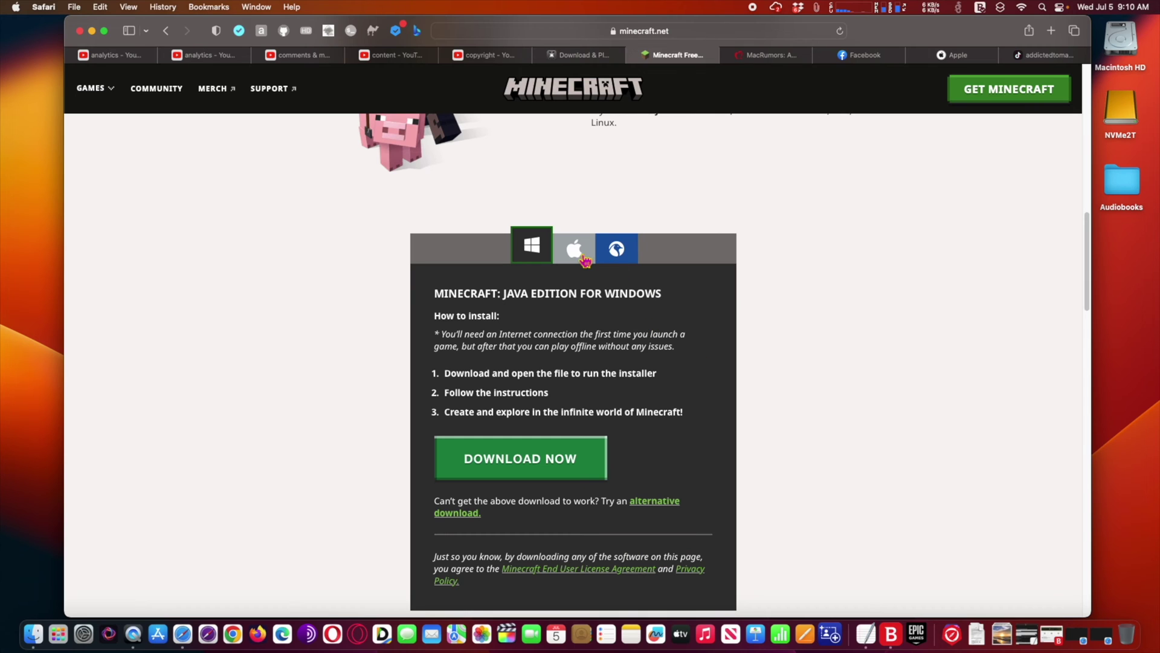
- Download the macOS Java Edition installer, allowing downloads from minecraft.net
{"action": "left_click", "coordinate": [584, 261]}
{"action": "scroll", "coordinate": [785, 339], "scroll_direction": "down", "scroll_amount": 1}
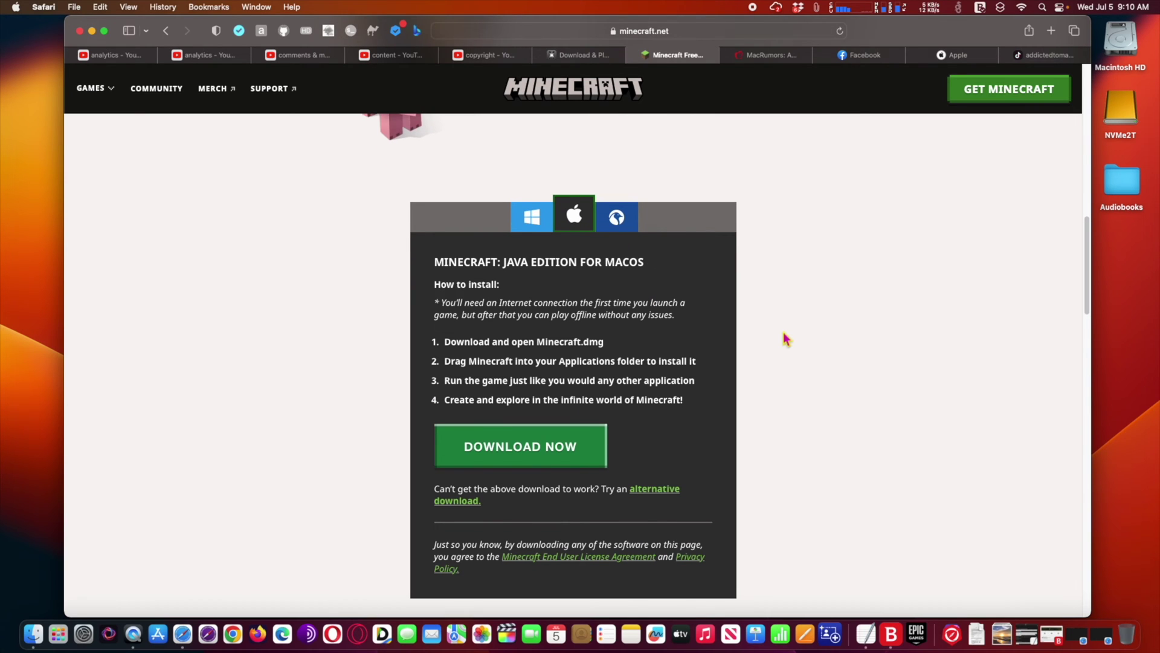
{"action": "scroll", "coordinate": [785, 338], "scroll_direction": "down", "scroll_amount": 2}
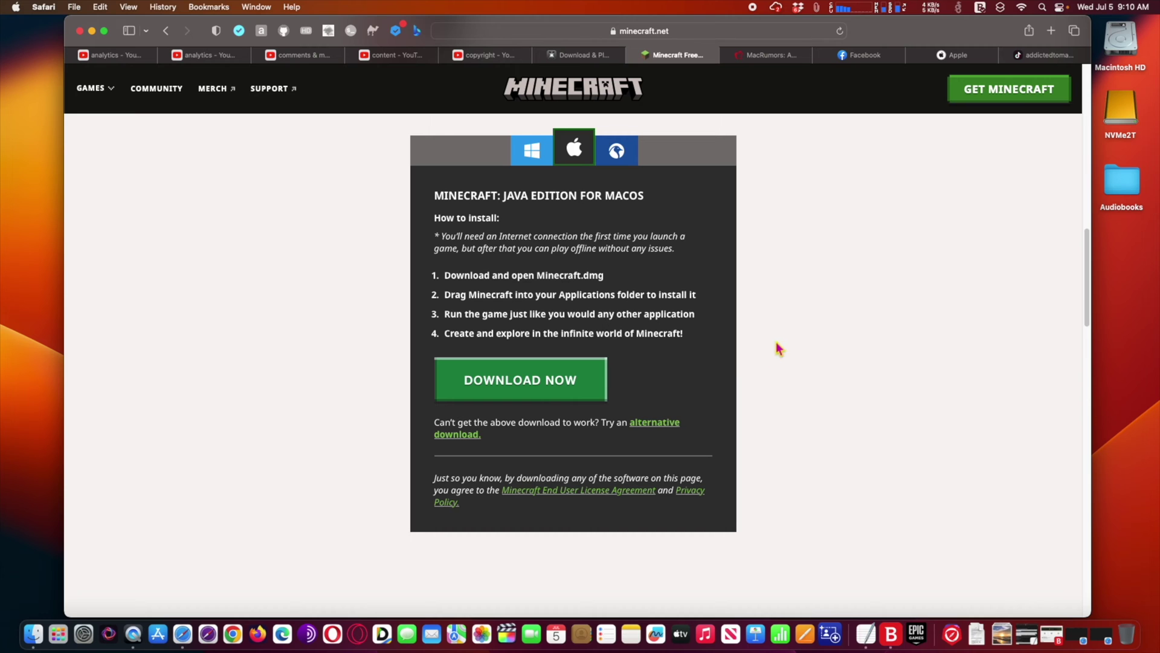
{"action": "left_click", "coordinate": [555, 393]}
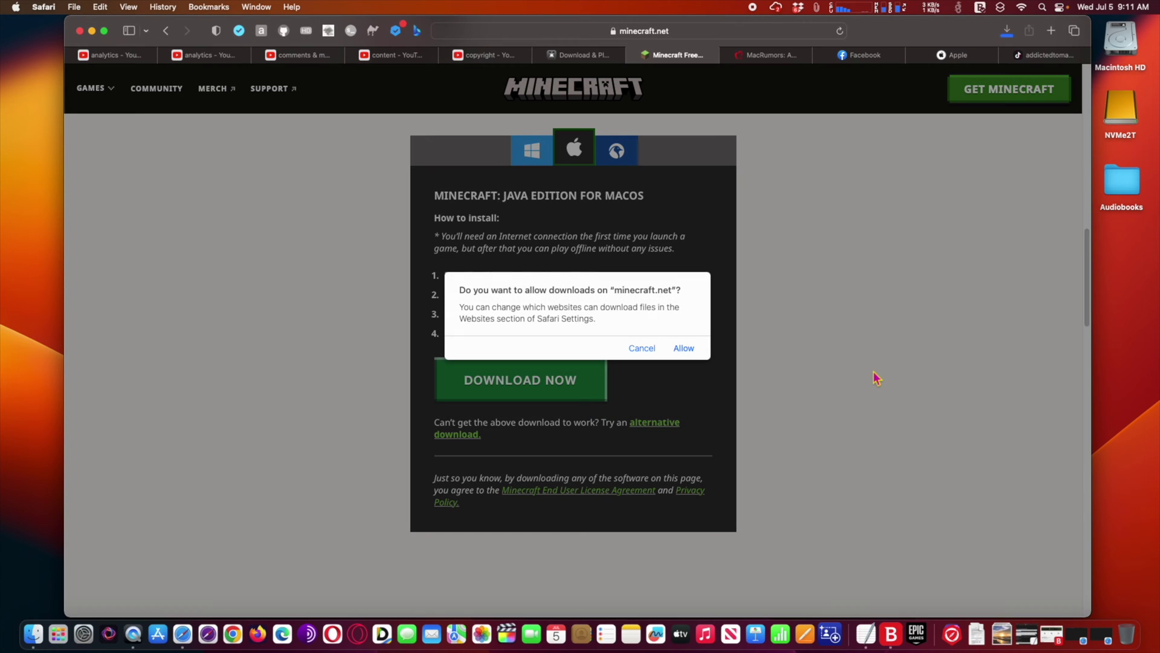
{"action": "left_click", "coordinate": [688, 349]}
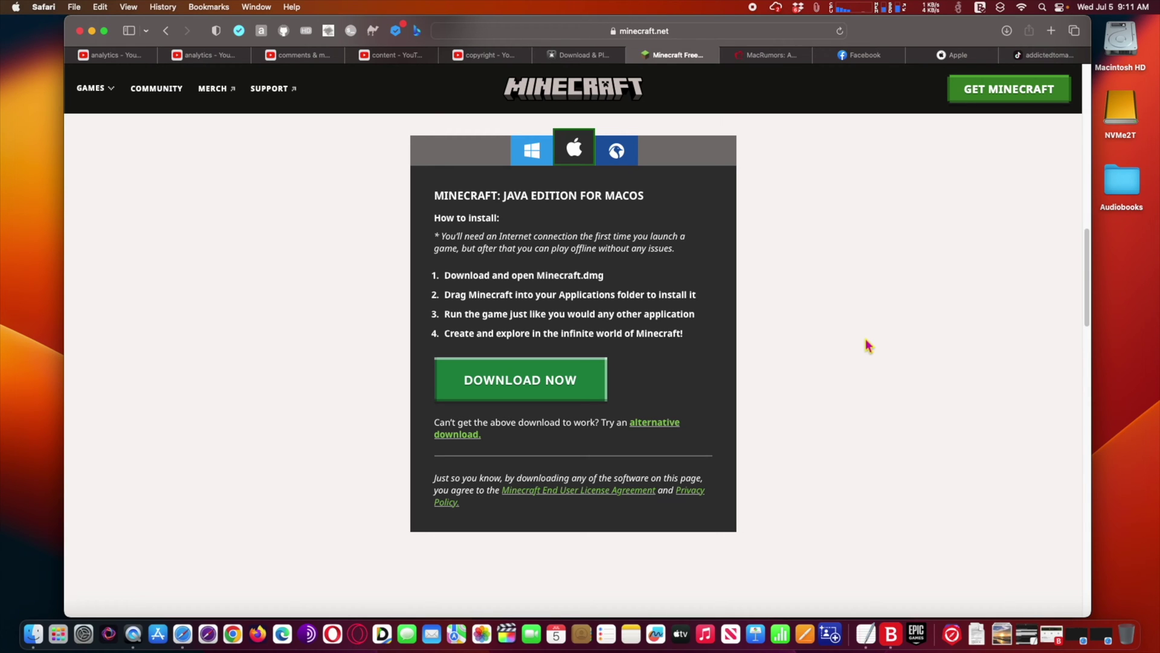
- Mount Minecraft.dmg from Downloads, copy Minecraft into Applications, and close the install window
{"action": "left_click", "coordinate": [1009, 640]}
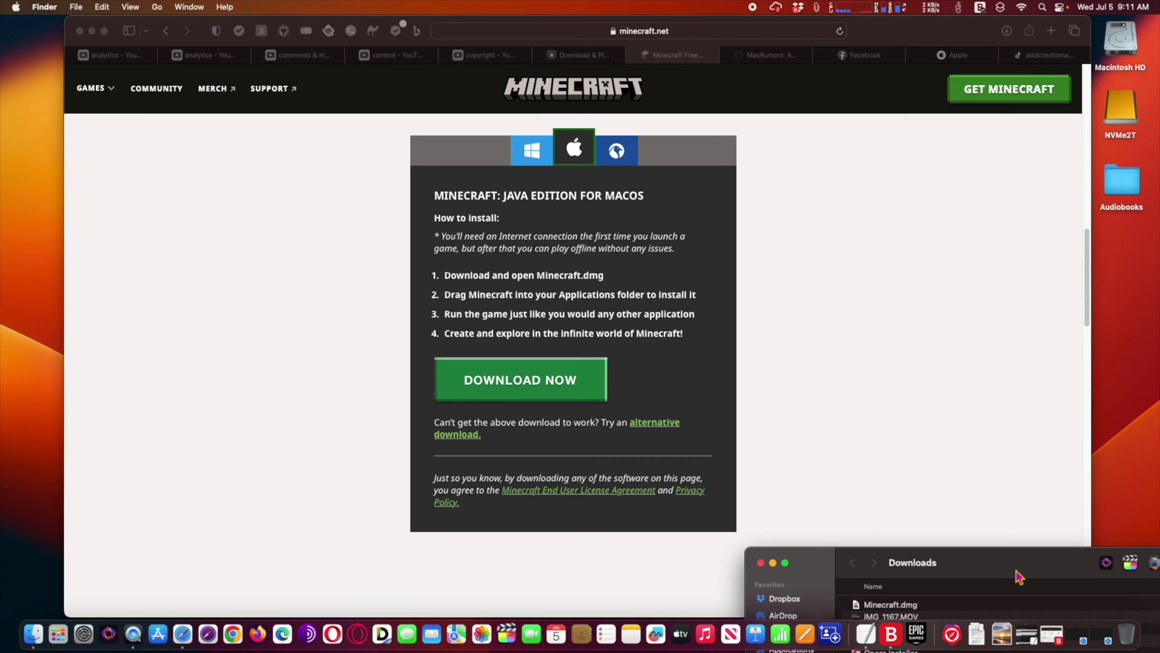
{"action": "left_click", "coordinate": [883, 605]}
{"action": "double_click", "coordinate": [883, 604]}
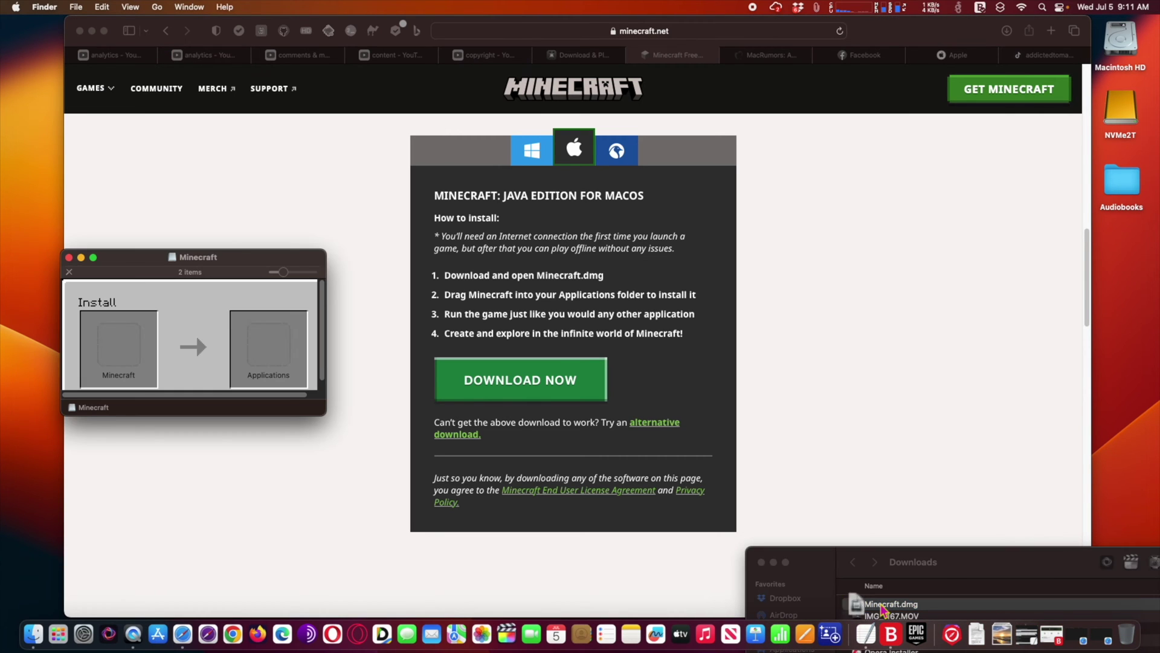
{"action": "left_click_drag", "start_coordinate": [119, 359], "coordinate": [284, 380]}
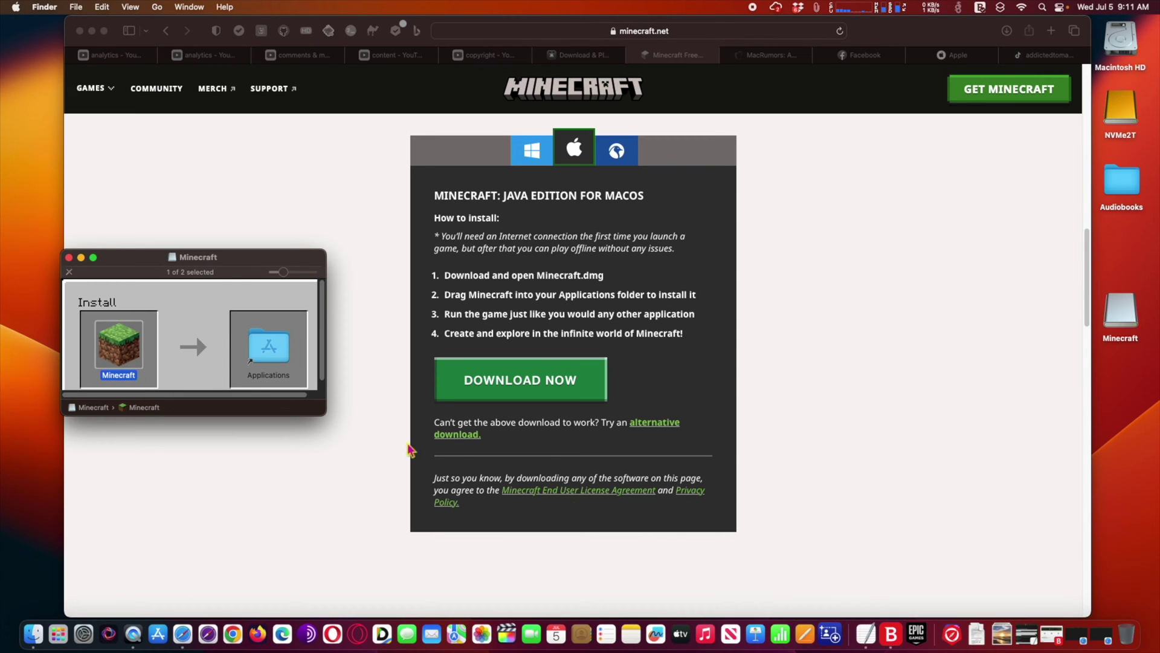
{"action": "left_click", "coordinate": [69, 258]}
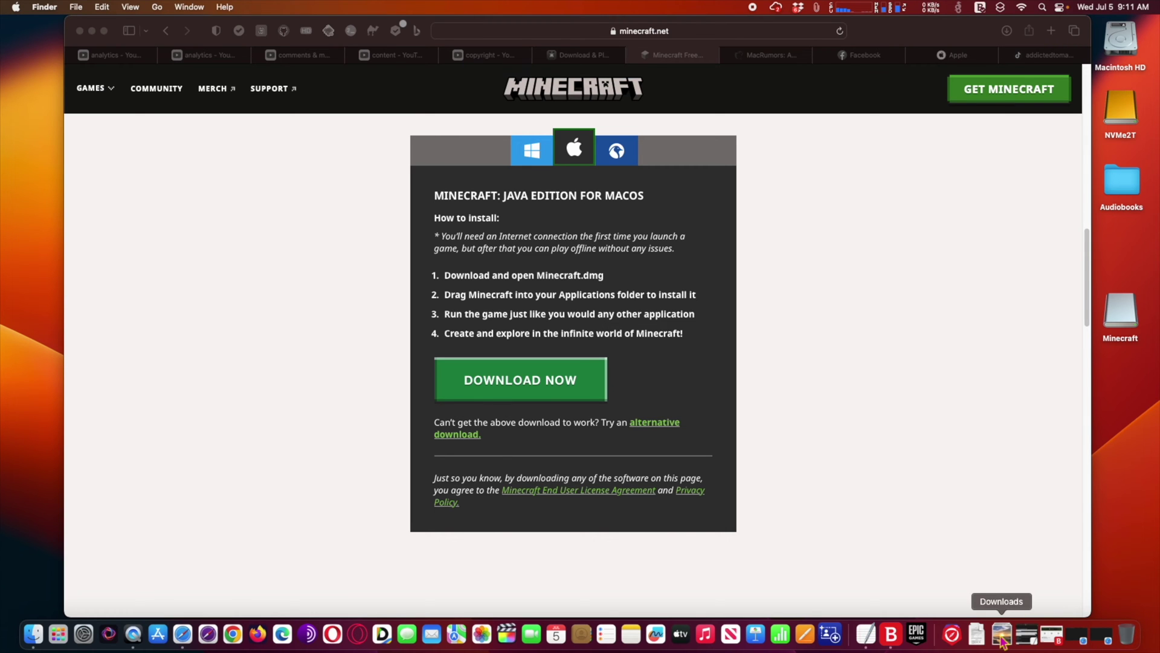
- Launch the newly installed Minecraft from Applications, confirming it may open
{"action": "left_click", "coordinate": [952, 635]}
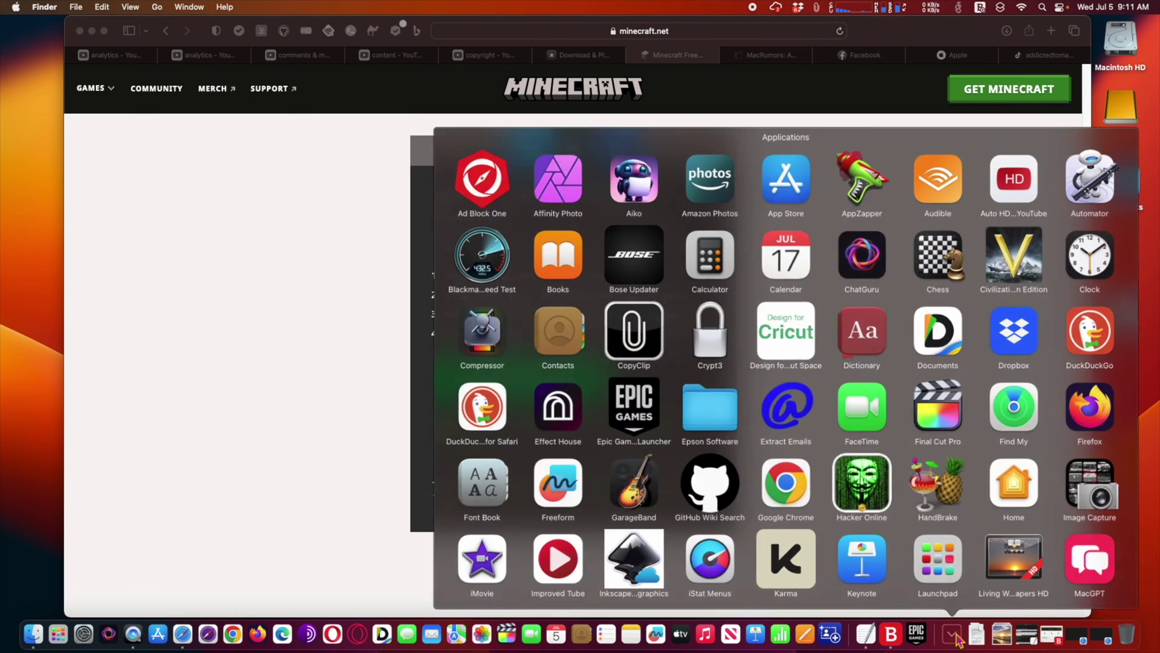
{"action": "scroll", "coordinate": [877, 534], "scroll_direction": "down", "scroll_amount": 5}
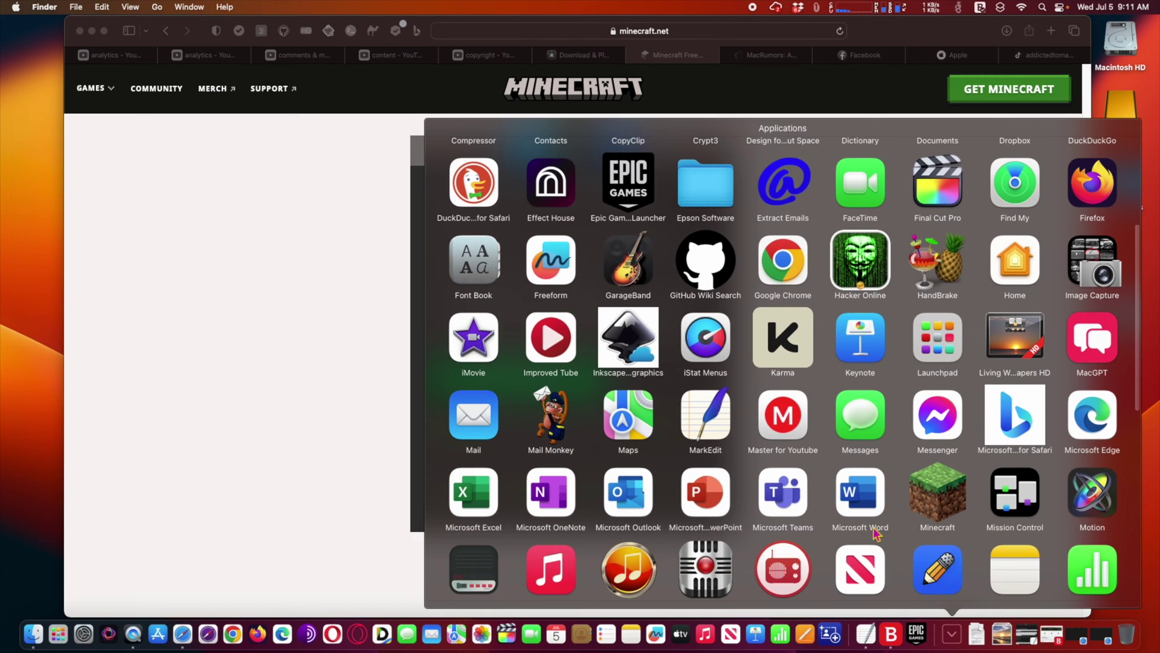
{"action": "left_click", "coordinate": [960, 504]}
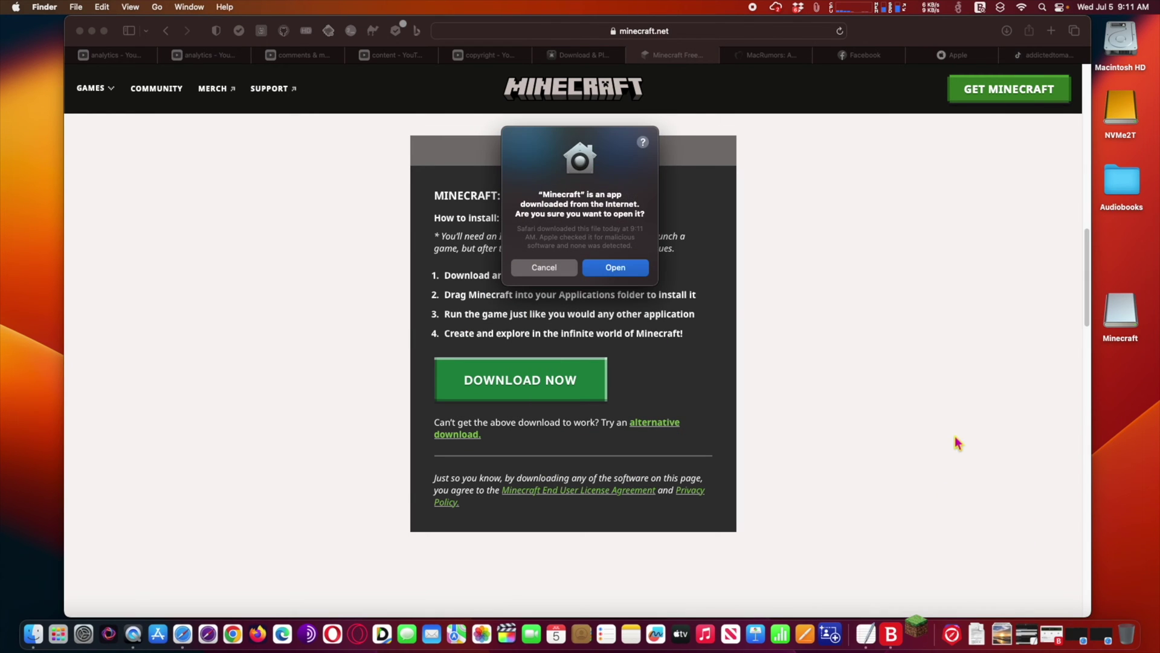
{"action": "left_click", "coordinate": [614, 267]}
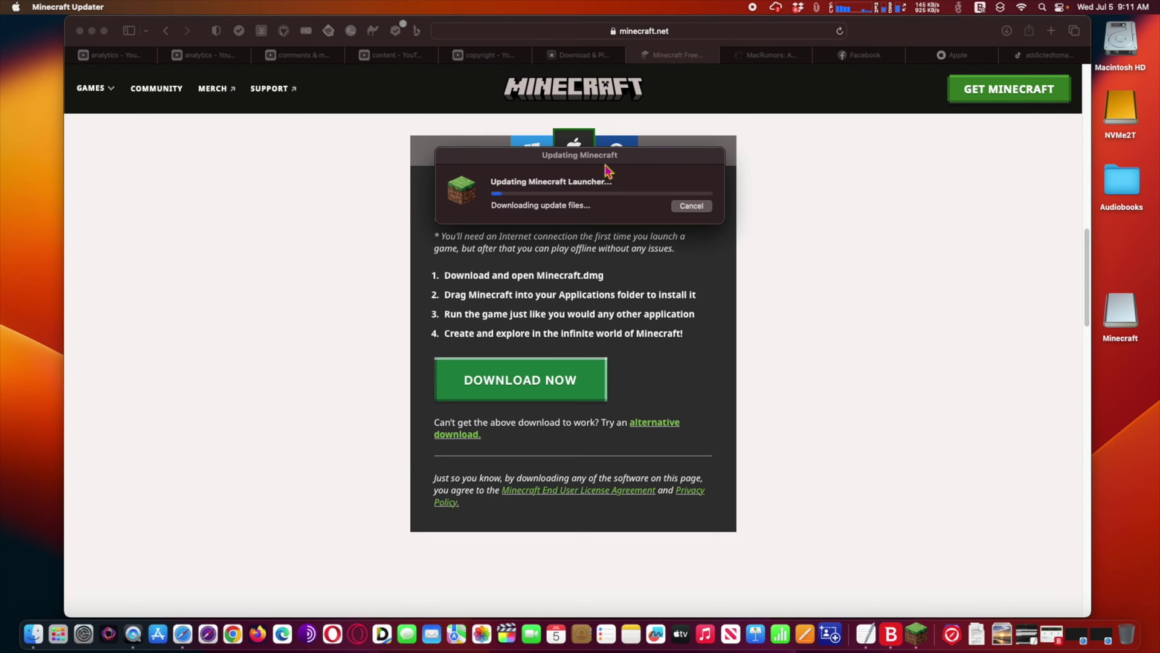
- Move the update progress window aside and show the Linux download options in Safari
{"action": "left_click_drag", "start_coordinate": [602, 157], "coordinate": [935, 222]}
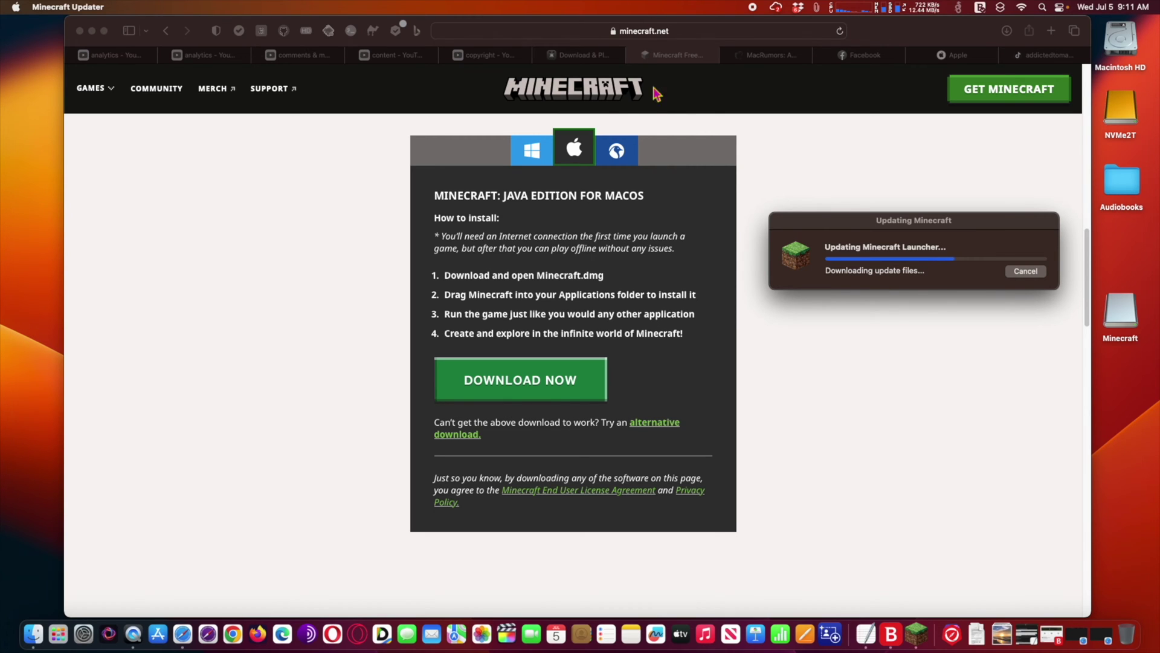
{"action": "left_click", "coordinate": [623, 161]}
{"action": "left_click", "coordinate": [622, 161]}
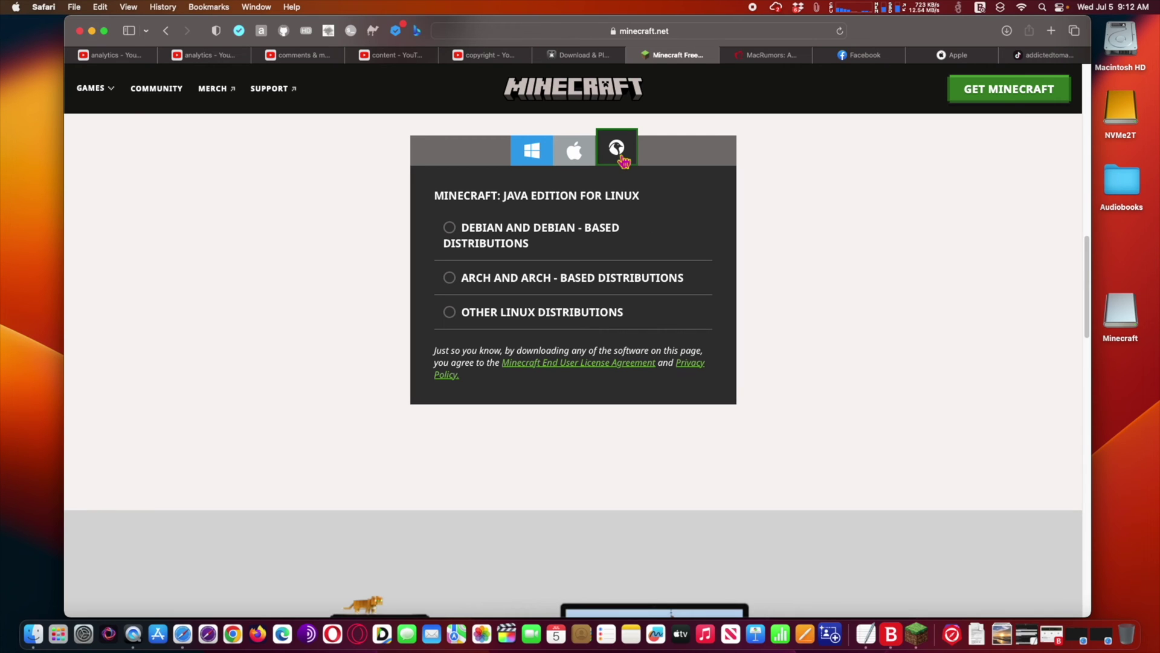
- Switch the download page back to the macOS install panel, briefly viewing Windows
{"action": "left_click", "coordinate": [577, 156]}
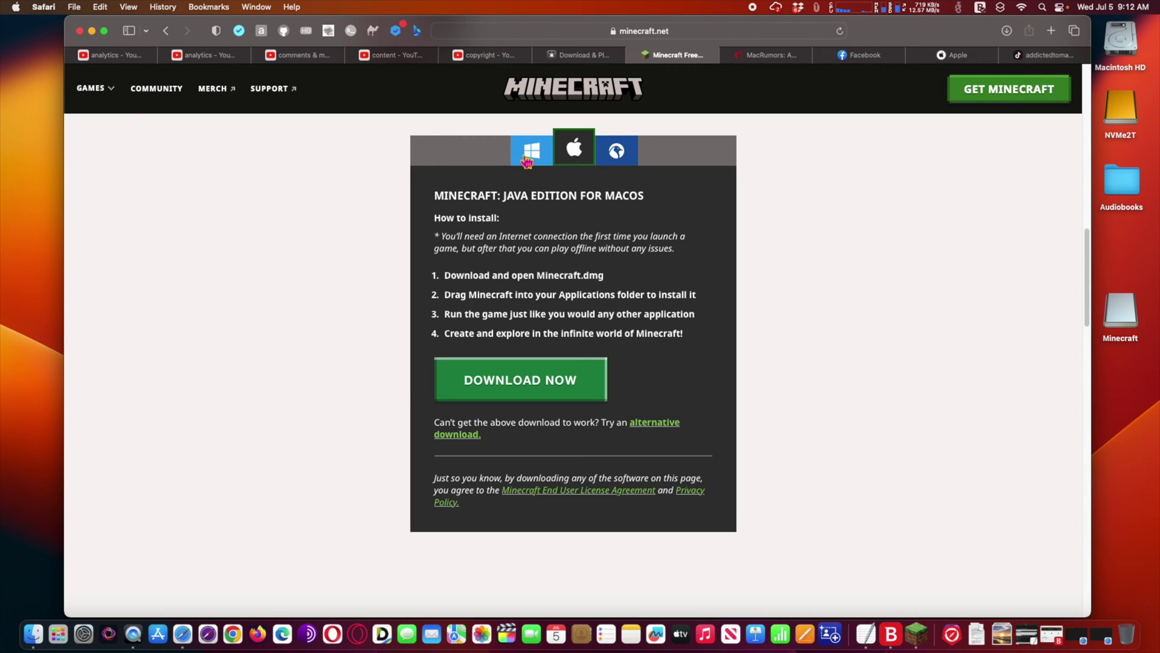
{"action": "left_click", "coordinate": [528, 160]}
{"action": "left_click", "coordinate": [573, 158]}
- Open Minecraft from the Dock and move Safari to the left, scrolling it up
{"action": "left_click", "coordinate": [916, 632]}
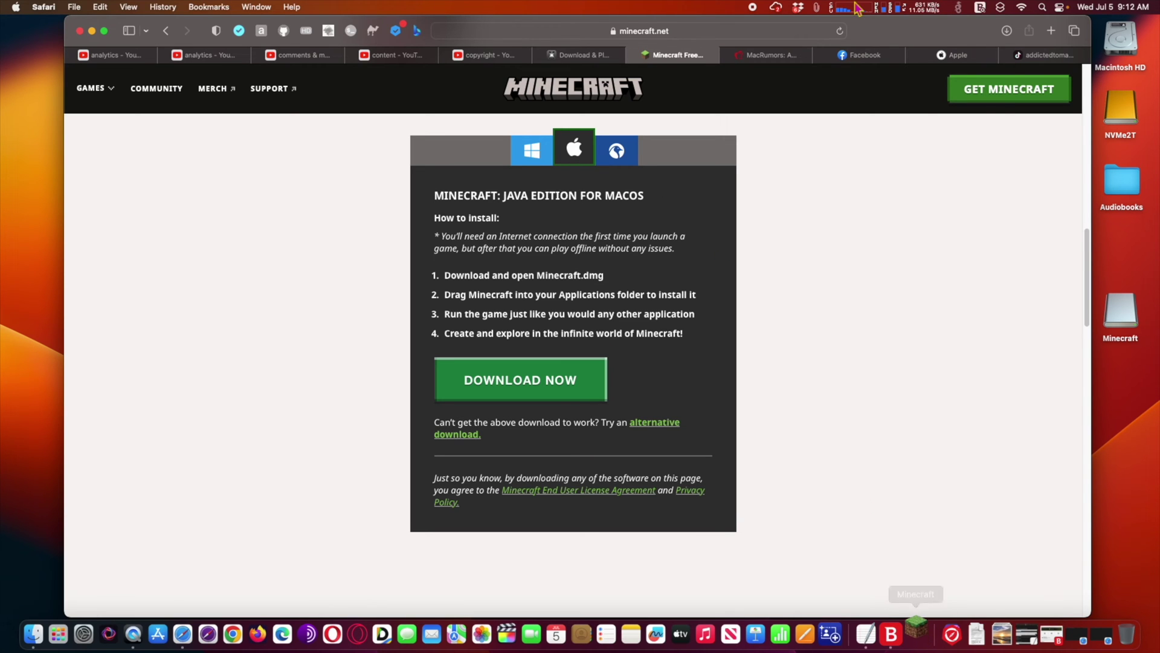
{"action": "mouse_move", "coordinate": [945, 33]}
{"action": "left_mouse_down"}
{"action": "mouse_move", "coordinate": [555, 34]}
{"action": "mouse_move", "coordinate": [927, 34]}
{"action": "left_mouse_up"}
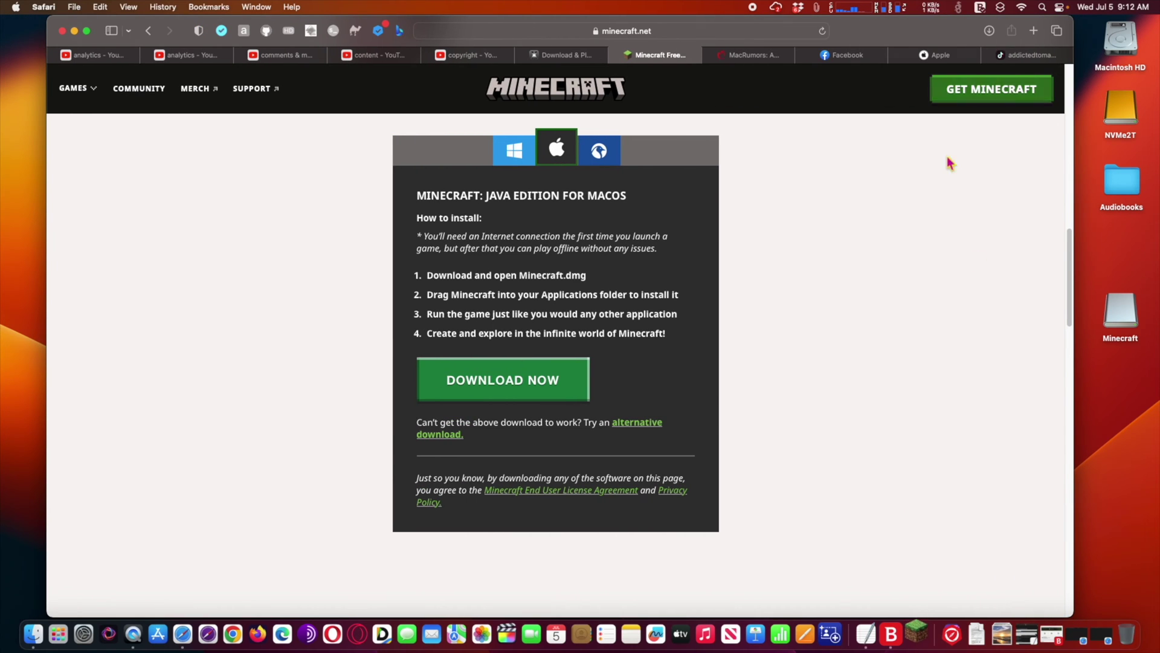
{"action": "scroll", "coordinate": [1000, 315], "scroll_direction": "up", "scroll_amount": 10}
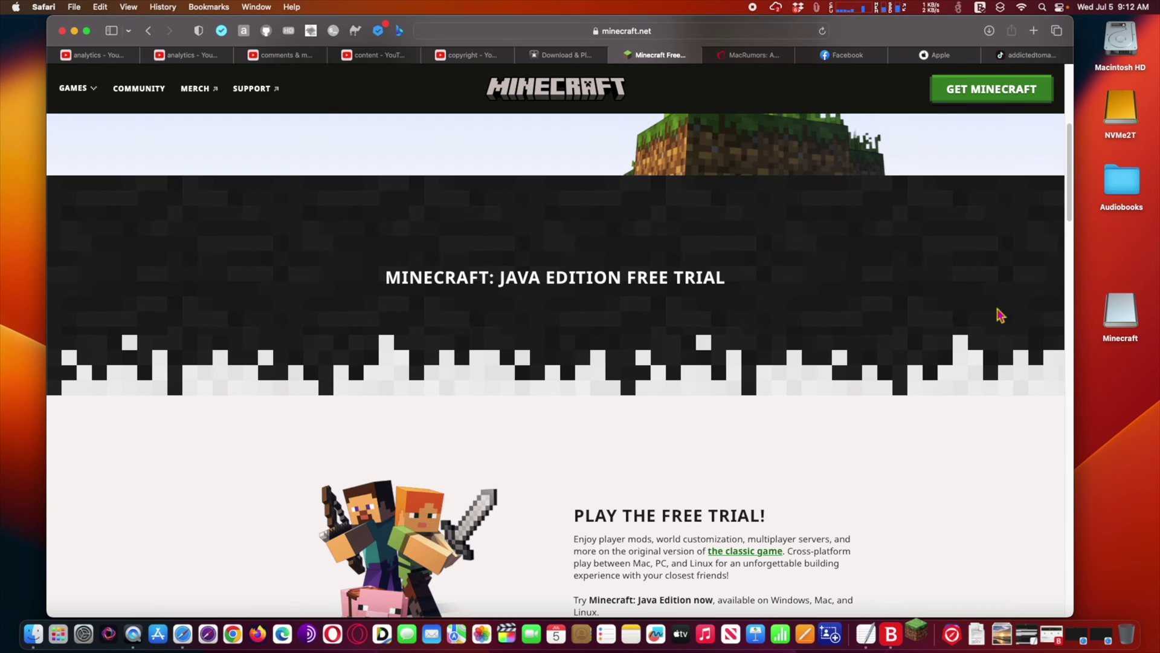
{"action": "scroll", "coordinate": [1000, 314], "scroll_direction": "up", "scroll_amount": 5}
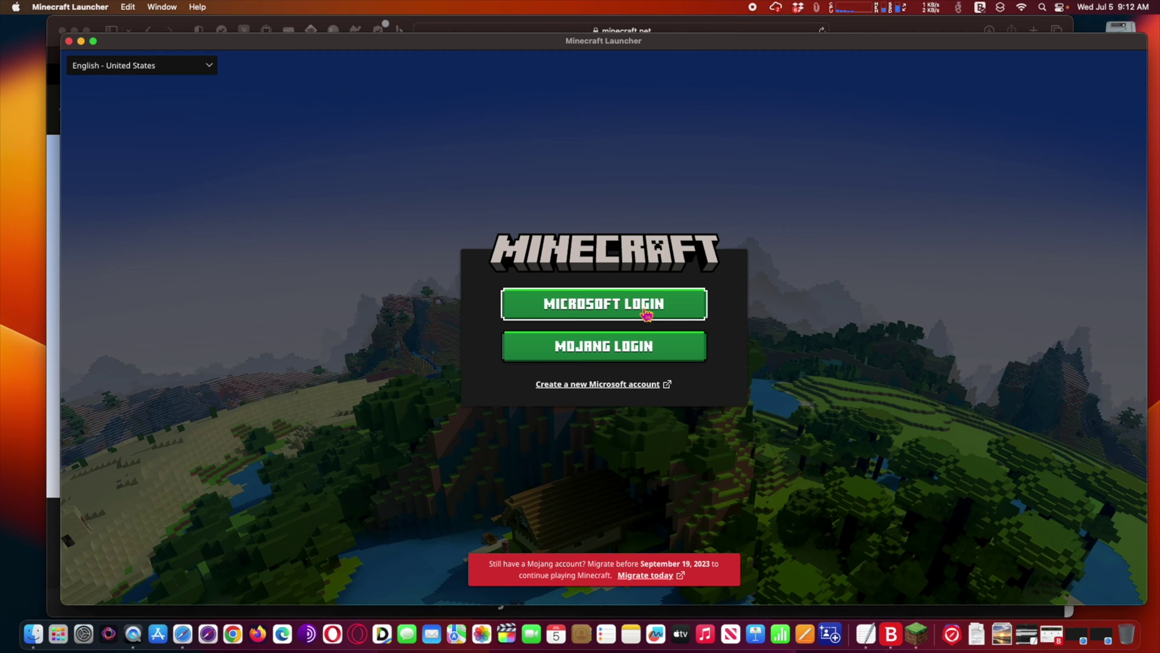
- Sign in to the launcher with the recognised Microsoft account
{"action": "left_click", "coordinate": [644, 312]}
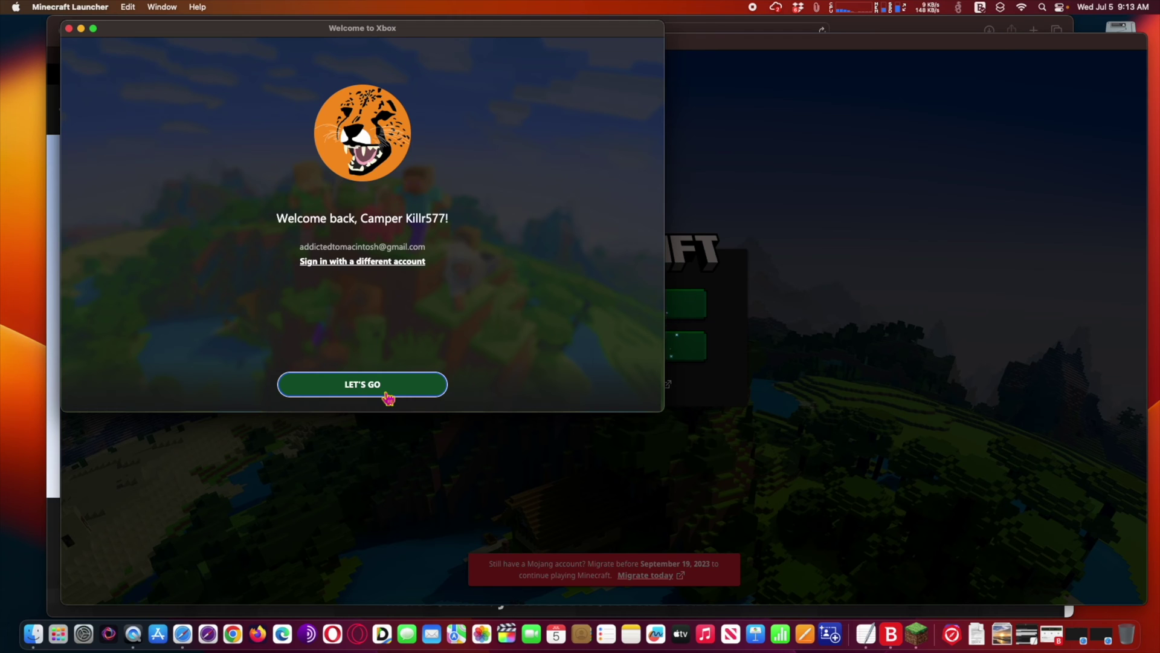
{"action": "left_click", "coordinate": [388, 398]}
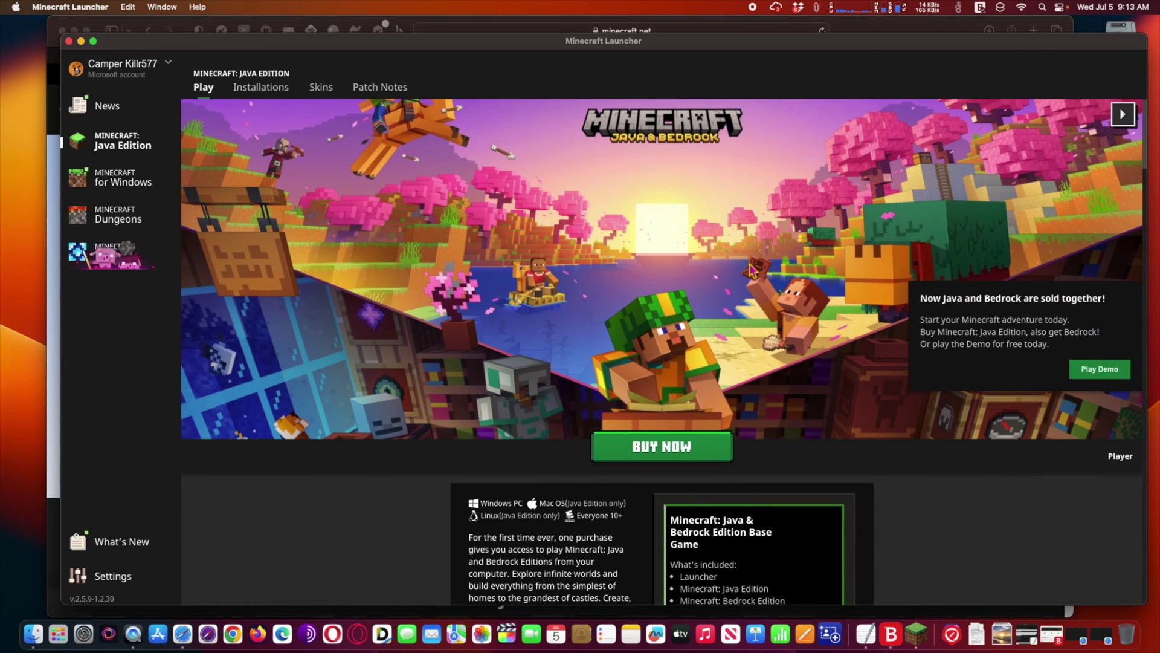
- Browse the Java Edition page, then start downloading the free Java Edition demo
{"action": "scroll", "coordinate": [751, 269], "scroll_direction": "down", "scroll_amount": 3}
{"action": "scroll", "coordinate": [751, 269], "scroll_direction": "down", "scroll_amount": 10}
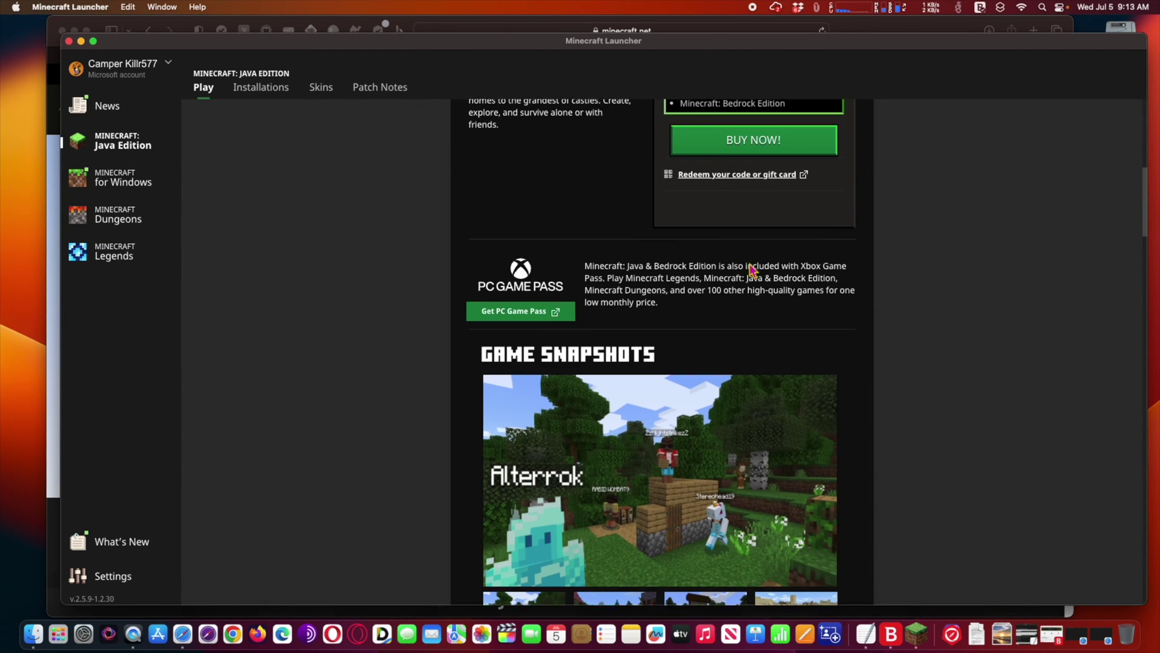
{"action": "scroll", "coordinate": [751, 269], "scroll_direction": "down", "scroll_amount": 3}
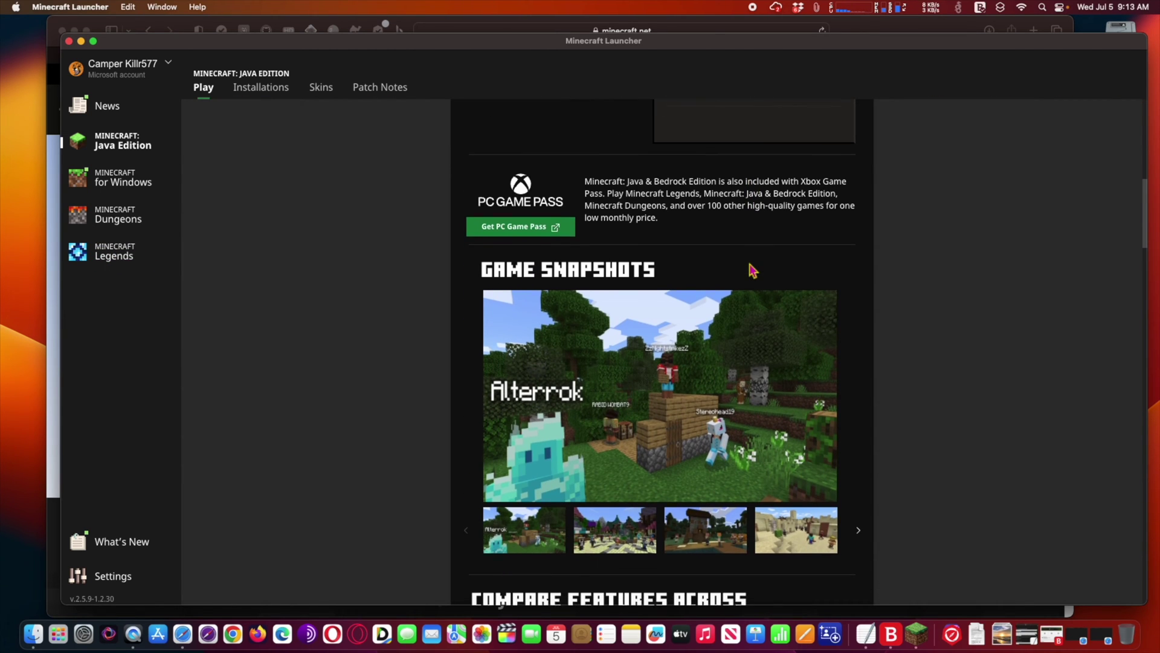
{"action": "scroll", "coordinate": [751, 270], "scroll_direction": "down", "scroll_amount": 7}
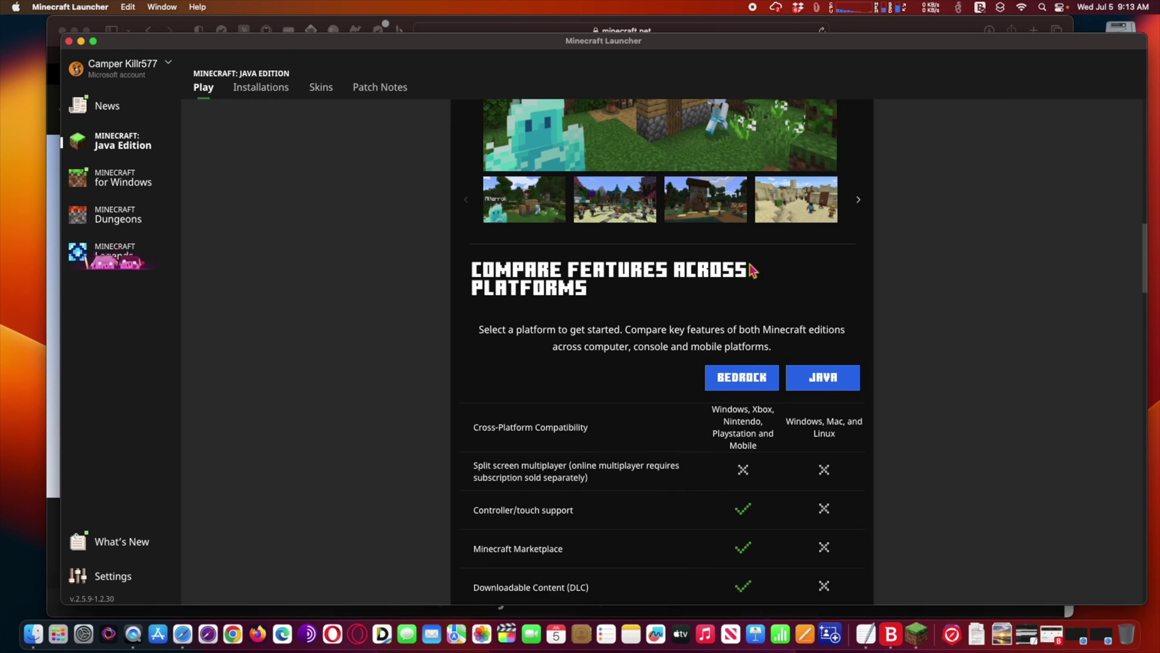
{"action": "scroll", "coordinate": [751, 270], "scroll_direction": "down", "scroll_amount": 4}
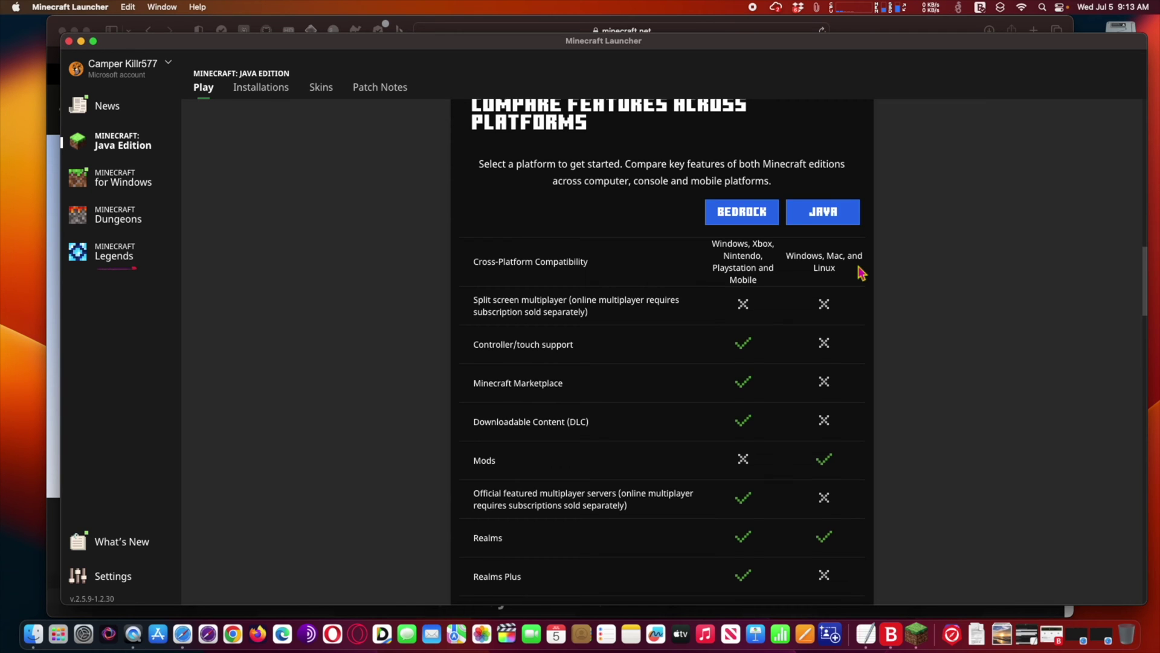
{"action": "scroll", "coordinate": [861, 273], "scroll_direction": "down", "scroll_amount": 15}
{"action": "scroll", "coordinate": [861, 273], "scroll_direction": "down", "scroll_amount": 15}
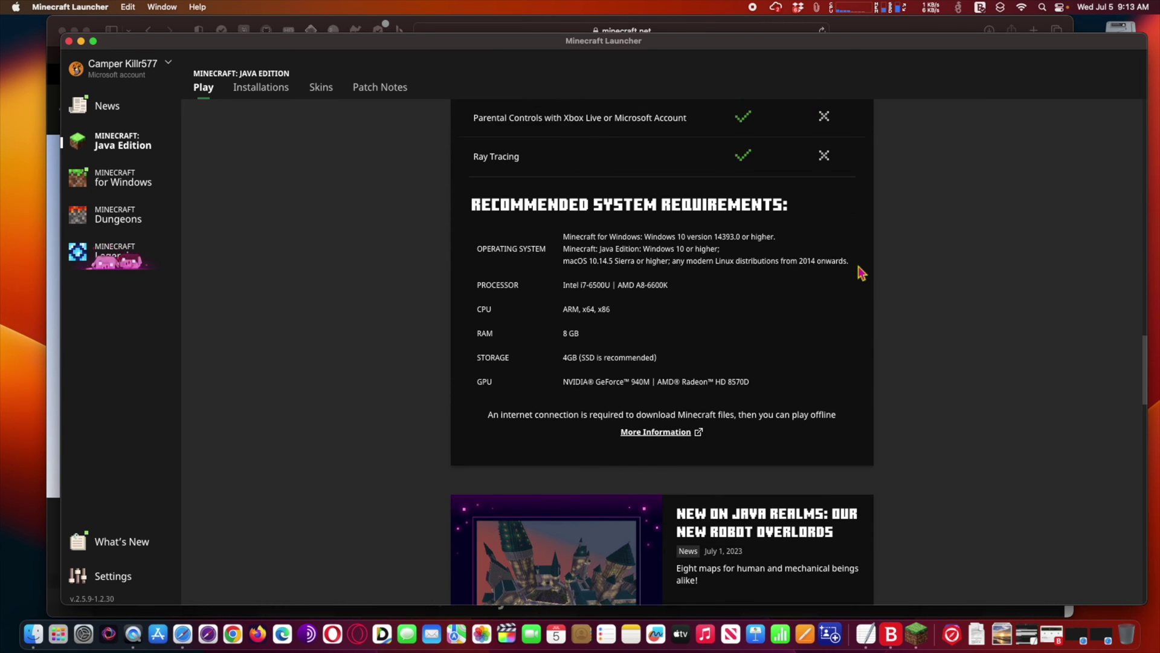
{"action": "scroll", "coordinate": [861, 273], "scroll_direction": "down", "scroll_amount": 10}
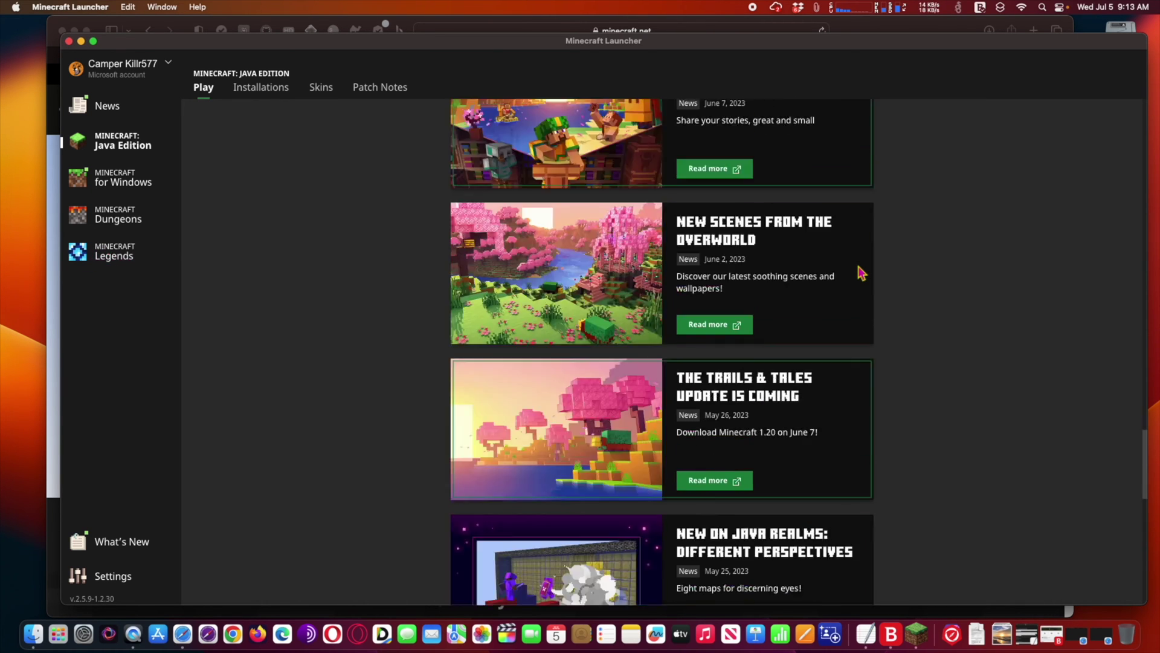
{"action": "scroll", "coordinate": [861, 273], "scroll_direction": "up", "scroll_amount": 20}
{"action": "scroll", "coordinate": [861, 273], "scroll_direction": "up", "scroll_amount": 8}
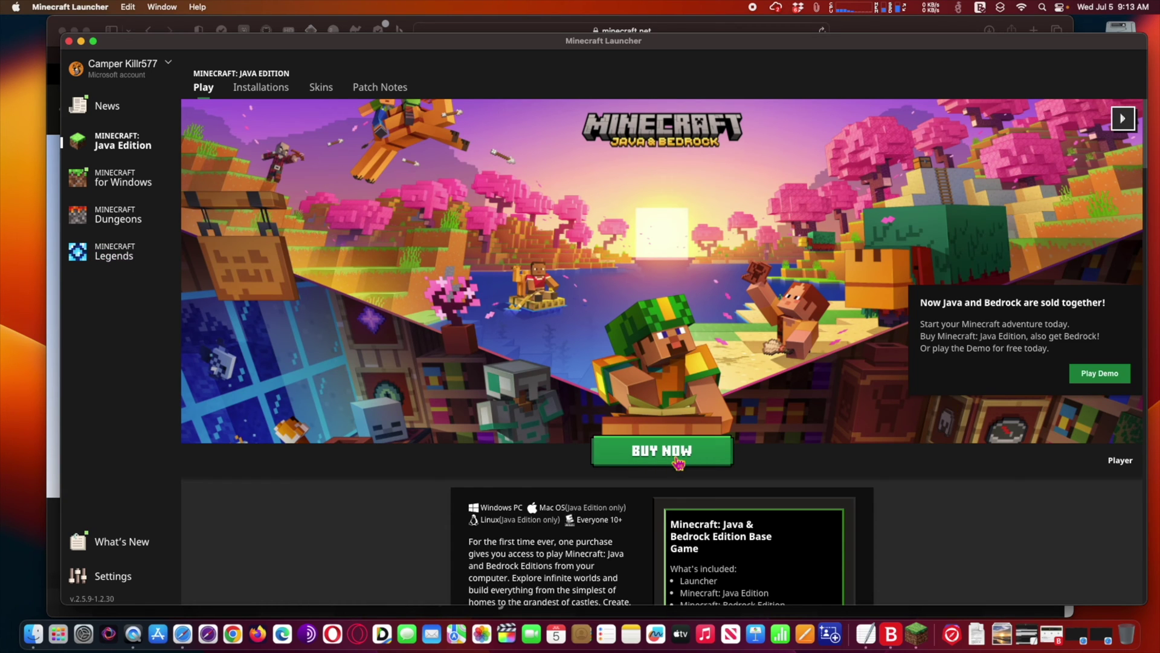
{"action": "left_click", "coordinate": [1097, 383]}
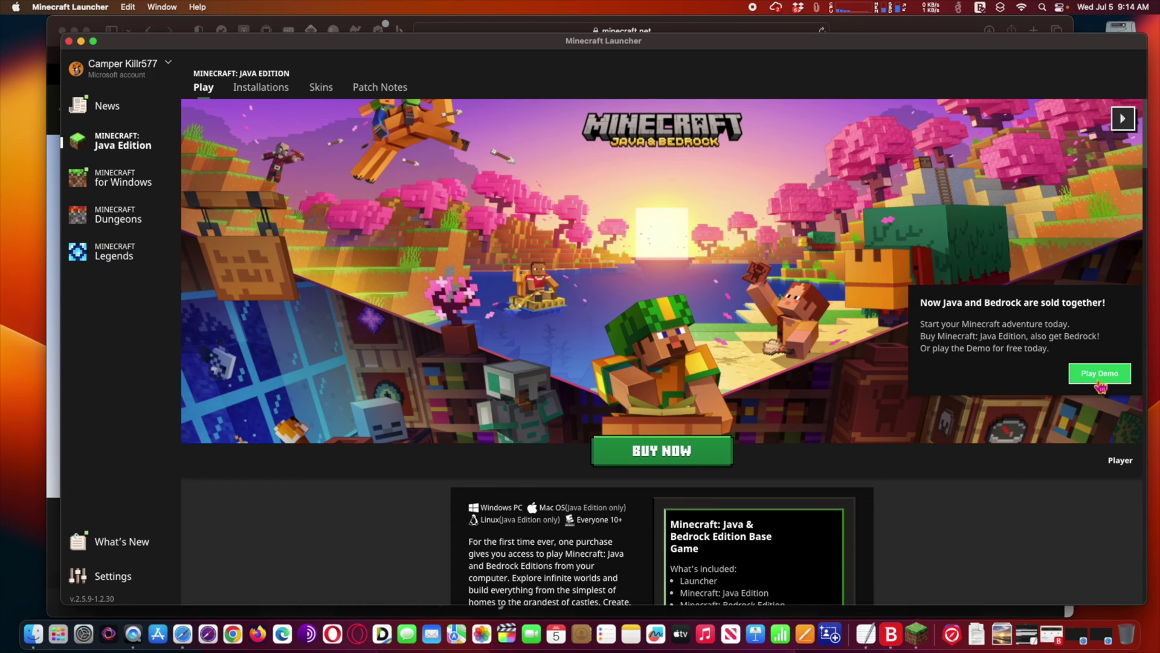